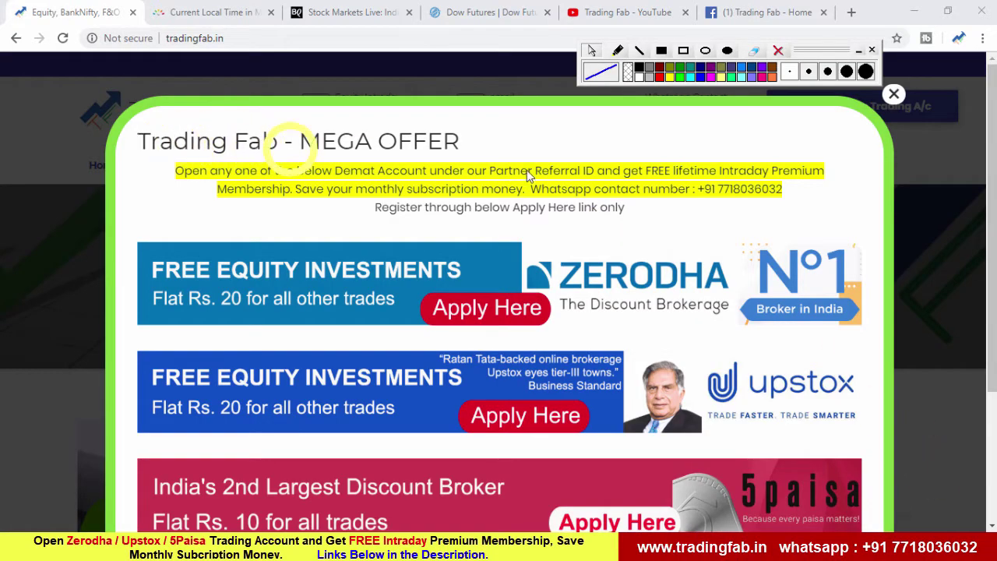
Close the TradingFab Mega Offer popup to reveal the homepage.
{"action": "left_click", "coordinate": [893, 94]}
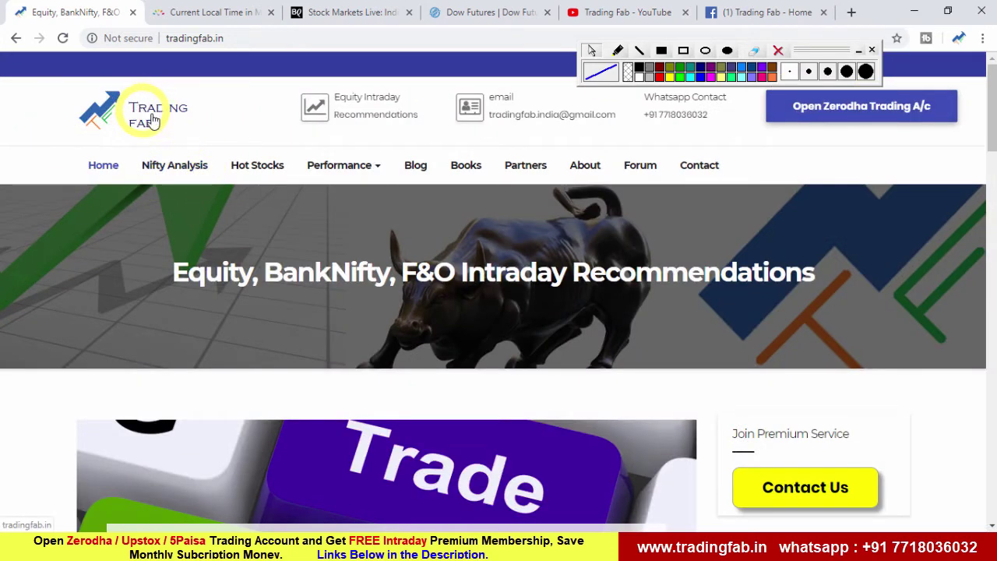
View the Mumbai local time page, then show the 20-08-19 post nifty.jpg chart in Photos.
{"action": "left_click", "coordinate": [206, 13]}
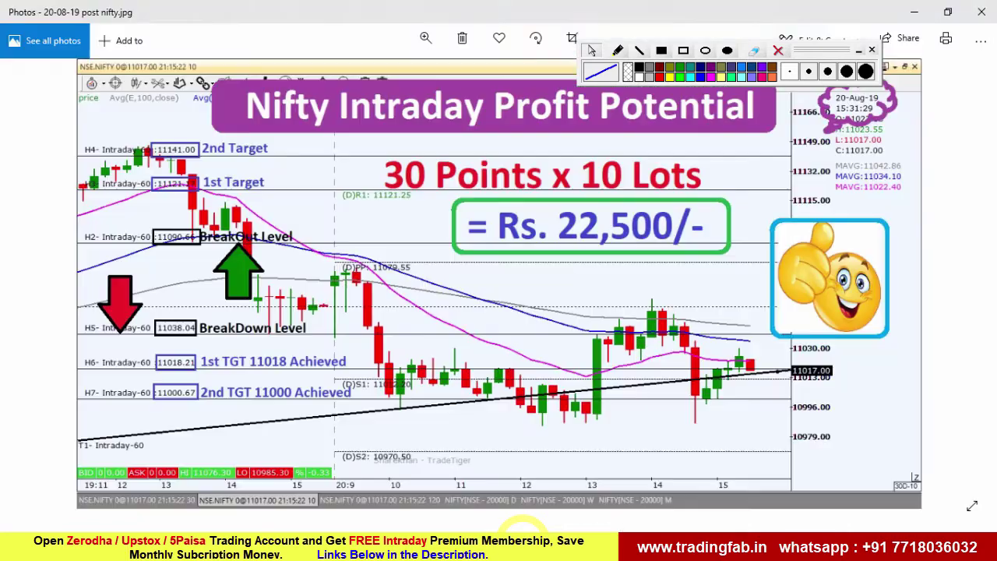
{"action": "left_click", "coordinate": [522, 537]}
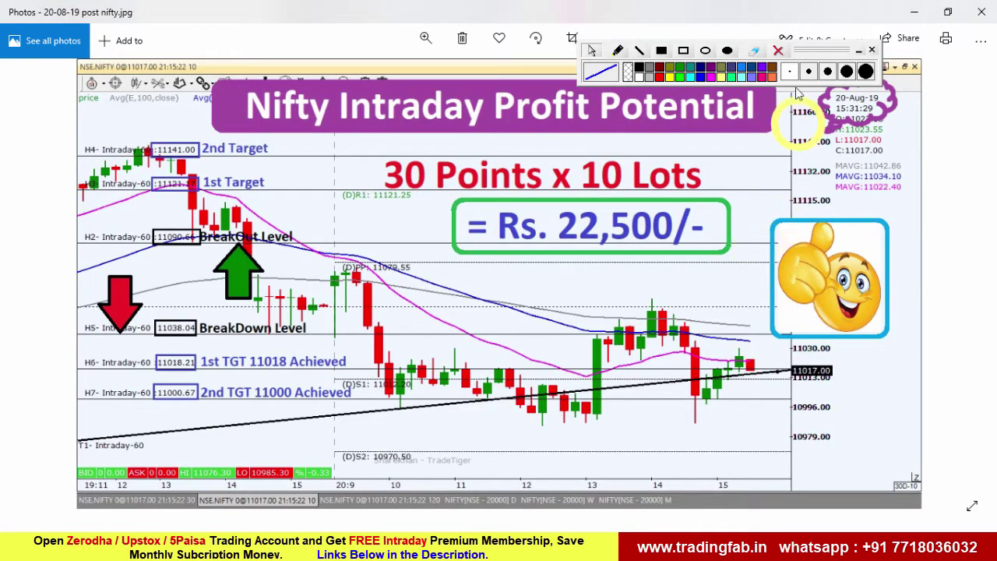
Move the screen-pen toolbar slightly up and right and select its ellipse tool.
{"action": "left_click_drag", "start_coordinate": [822, 51], "coordinate": [825, 29]}
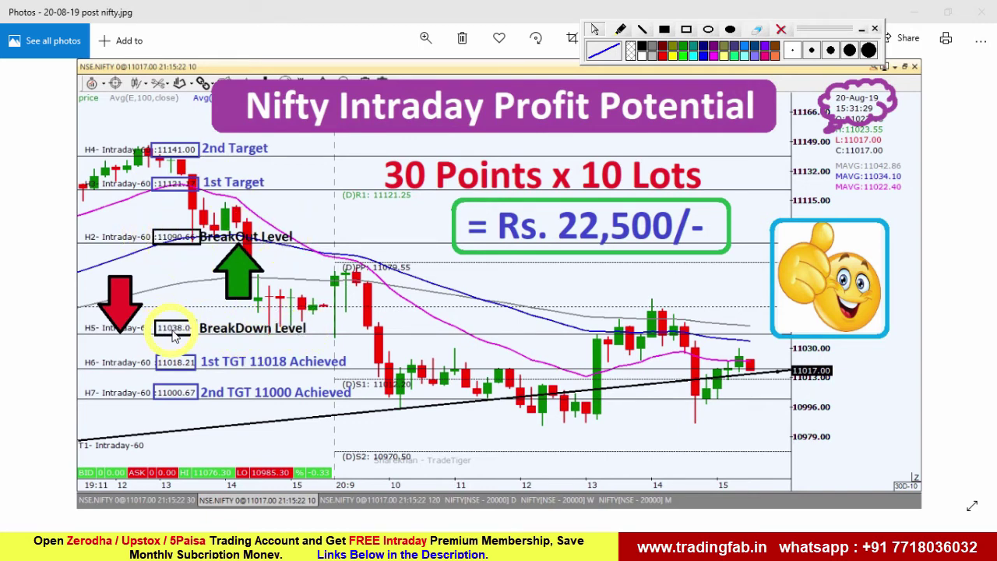
{"action": "left_click", "coordinate": [708, 29]}
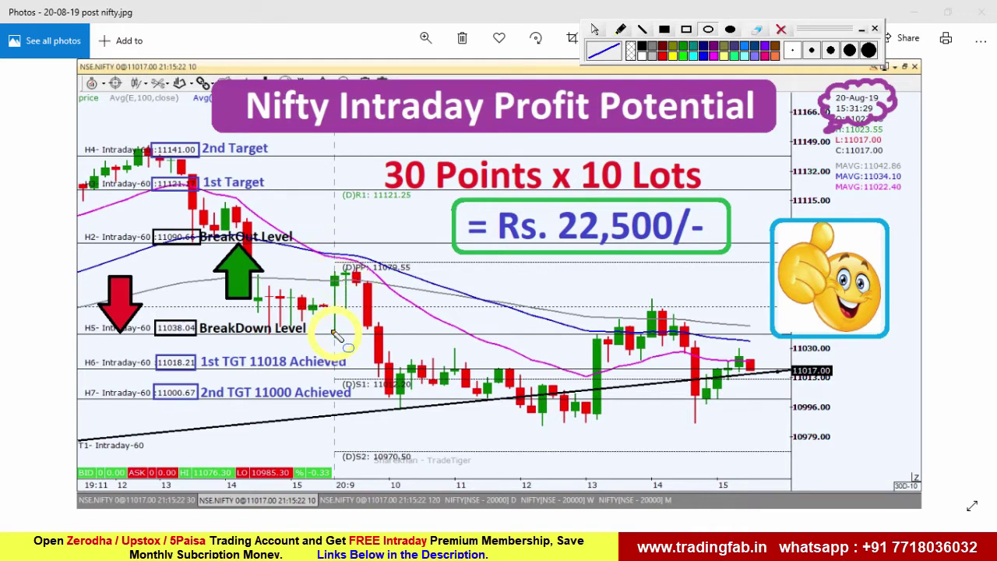
{"action": "mouse_move", "coordinate": [335, 327]}
{"action": "left_mouse_down"}
{"action": "mouse_move", "coordinate": [347, 343]}
{"action": "mouse_move", "coordinate": [346, 333]}
{"action": "left_mouse_up"}
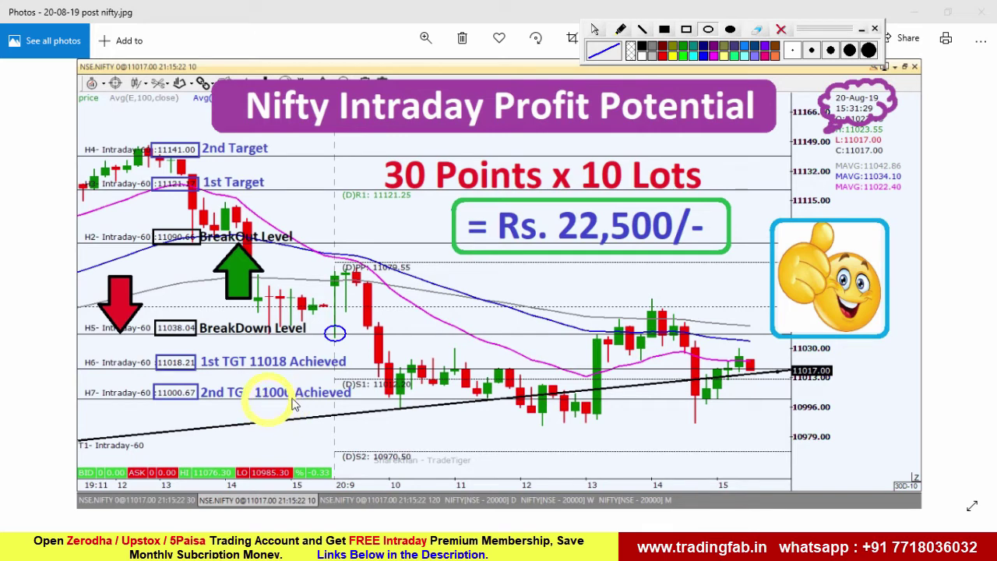
{"action": "left_click_drag", "start_coordinate": [378, 388], "coordinate": [448, 422]}
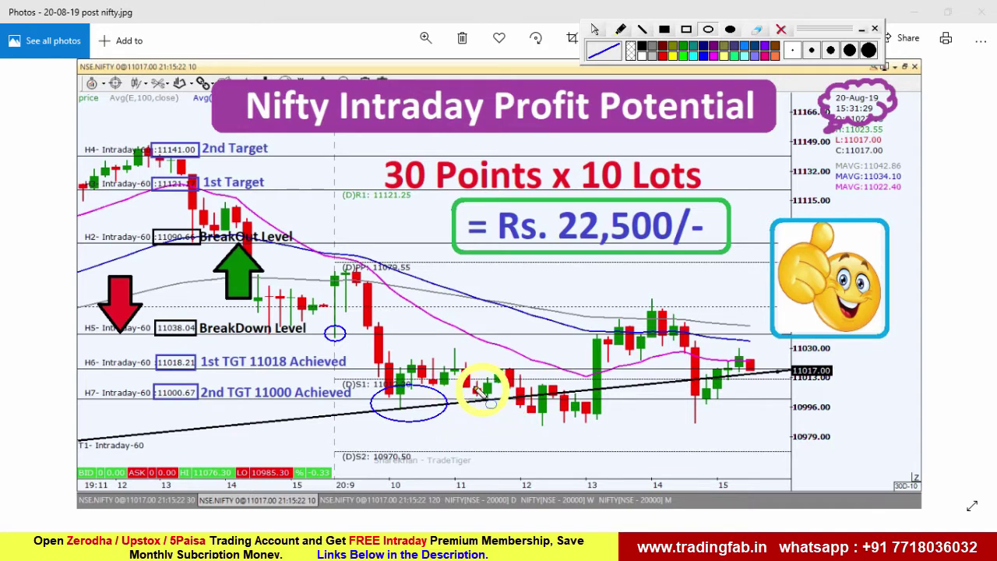
{"action": "left_click_drag", "start_coordinate": [467, 390], "coordinate": [627, 425]}
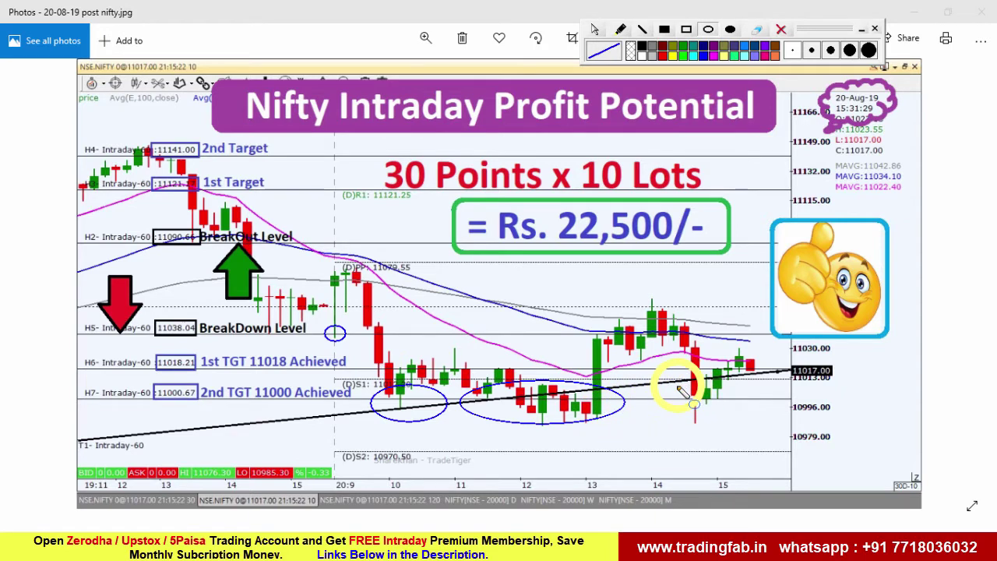
{"action": "left_click_drag", "start_coordinate": [684, 392], "coordinate": [734, 416]}
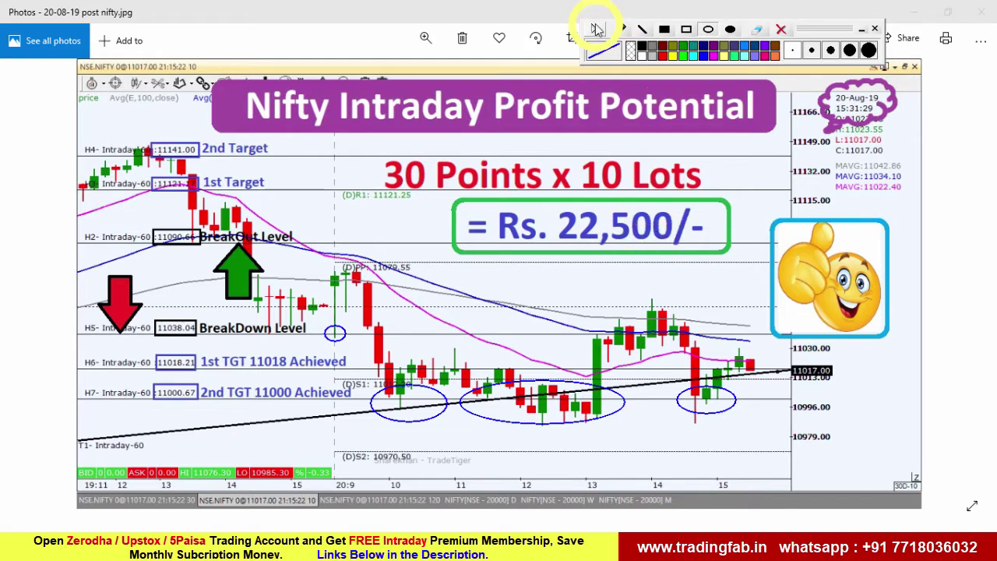
{"action": "left_click", "coordinate": [780, 29]}
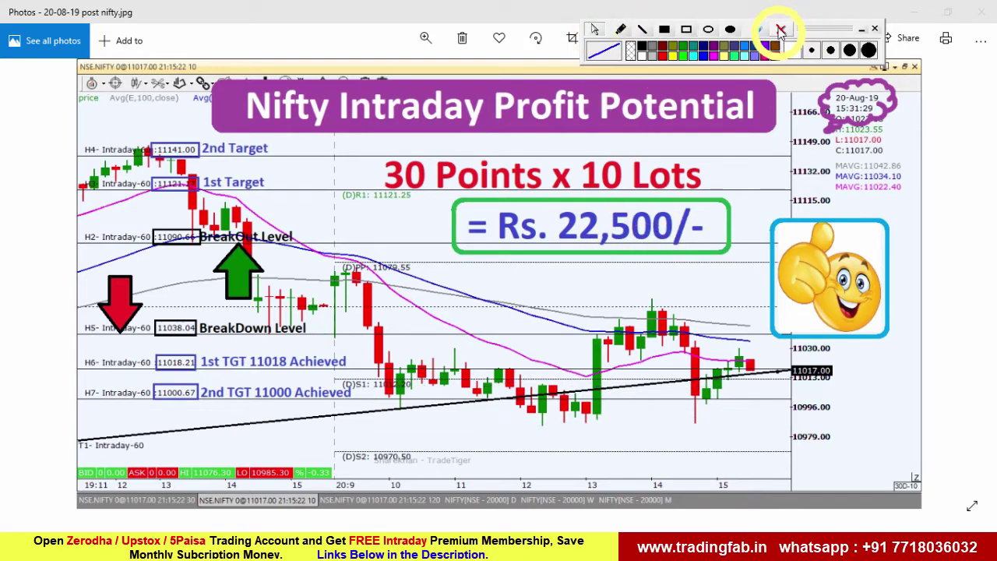
Return to BloombergQuint's markets page and check Global Markets indices, SGX Nifty at 11005.50 (-0.21%).
{"action": "key", "text": "alt+Tab"}
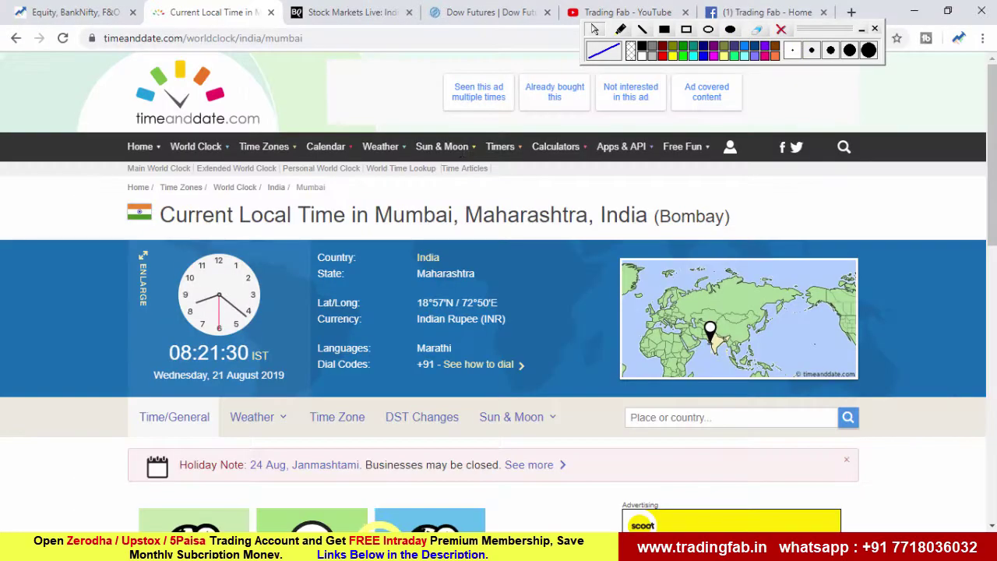
{"action": "left_click", "coordinate": [390, 12]}
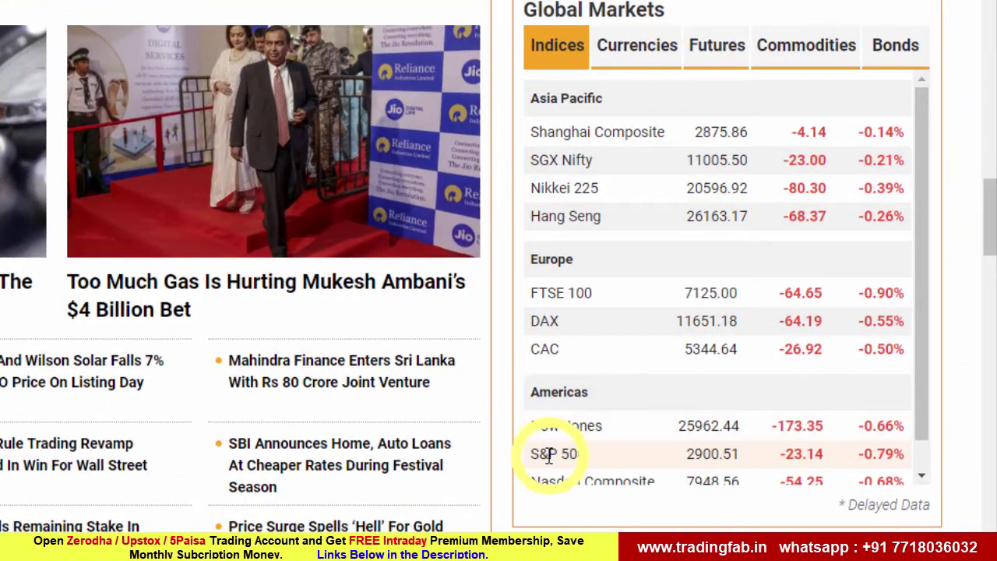
{"action": "scroll", "coordinate": [757, 456], "scroll_direction": "down", "scroll_amount": 1}
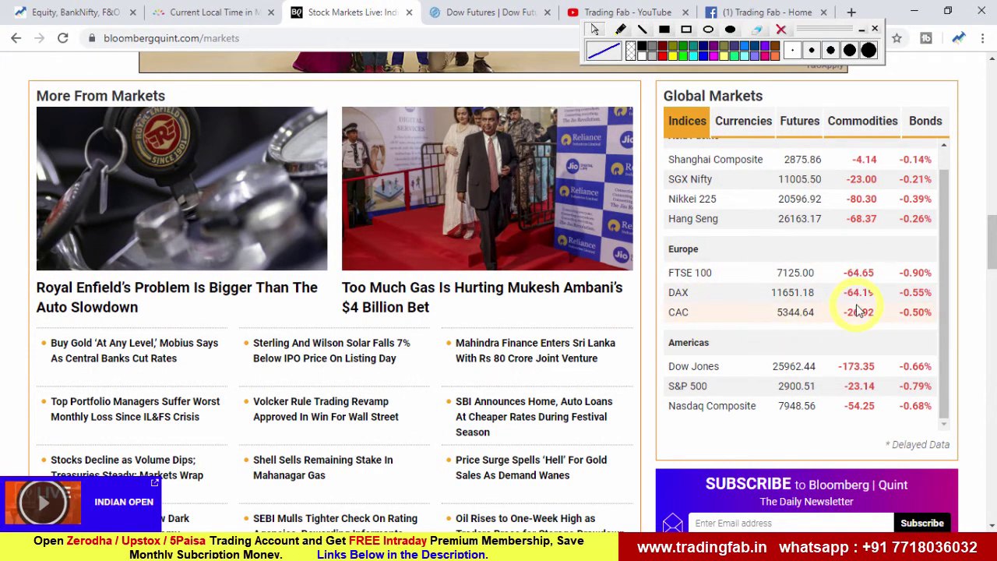
{"action": "scroll", "coordinate": [858, 310], "scroll_direction": "up", "scroll_amount": 1}
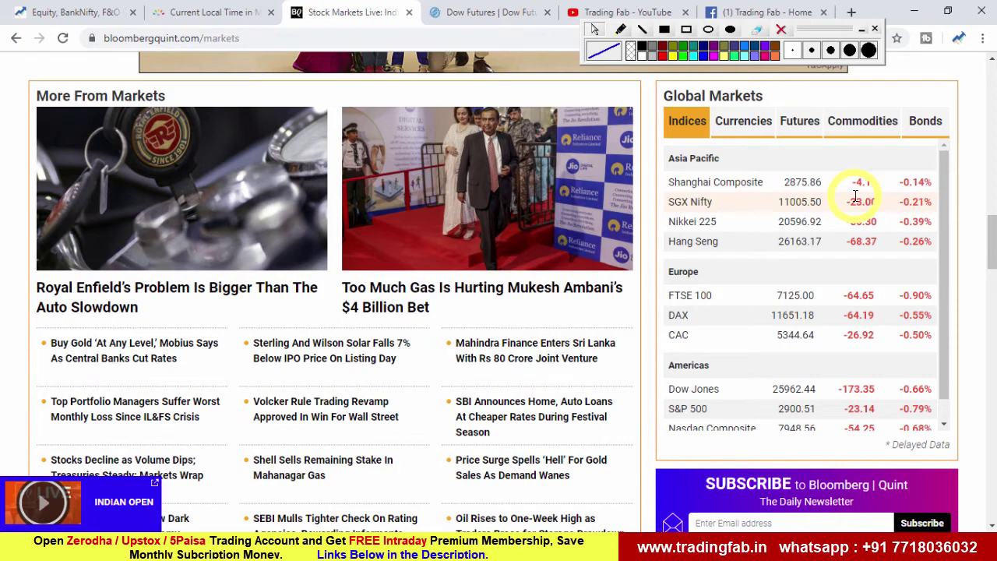
Check Dow 30 futures (up 43.50 at 25,974.50), then bring up TradeTiger's weekly Nifty chart.
{"action": "left_click", "coordinate": [457, 12]}
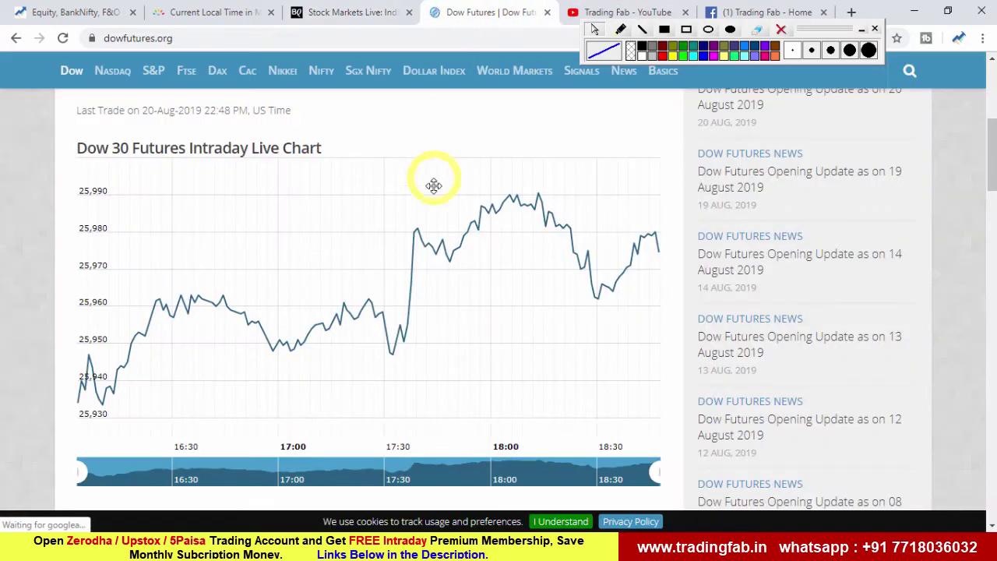
{"action": "scroll", "coordinate": [433, 186], "scroll_direction": "up", "scroll_amount": 1}
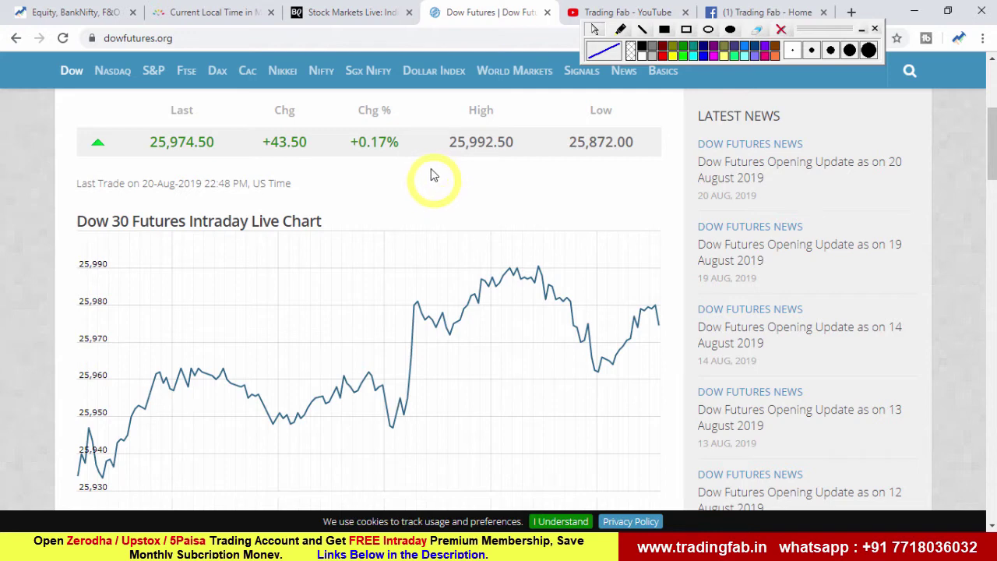
{"action": "left_click", "coordinate": [492, 543]}
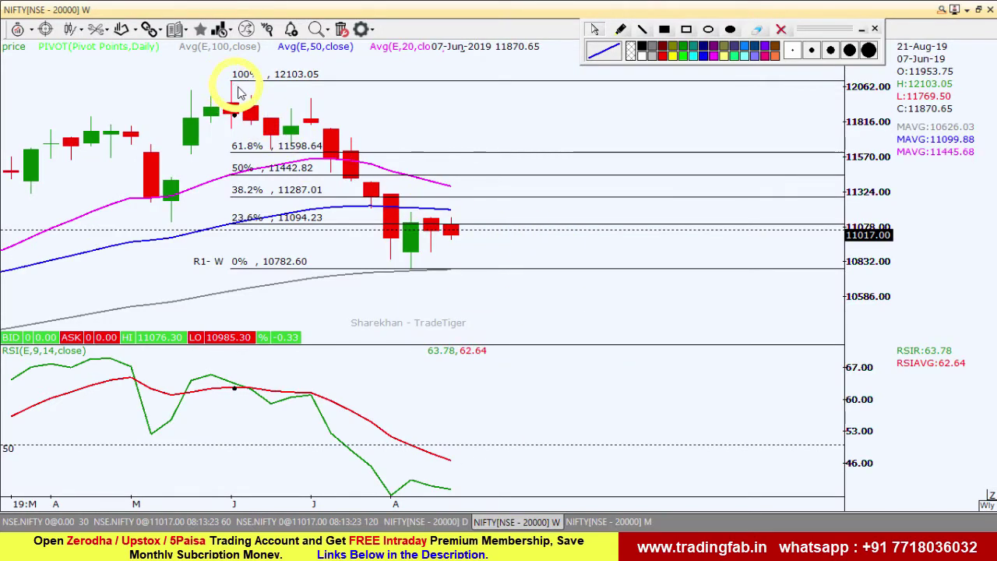
{"action": "left_click", "coordinate": [708, 29]}
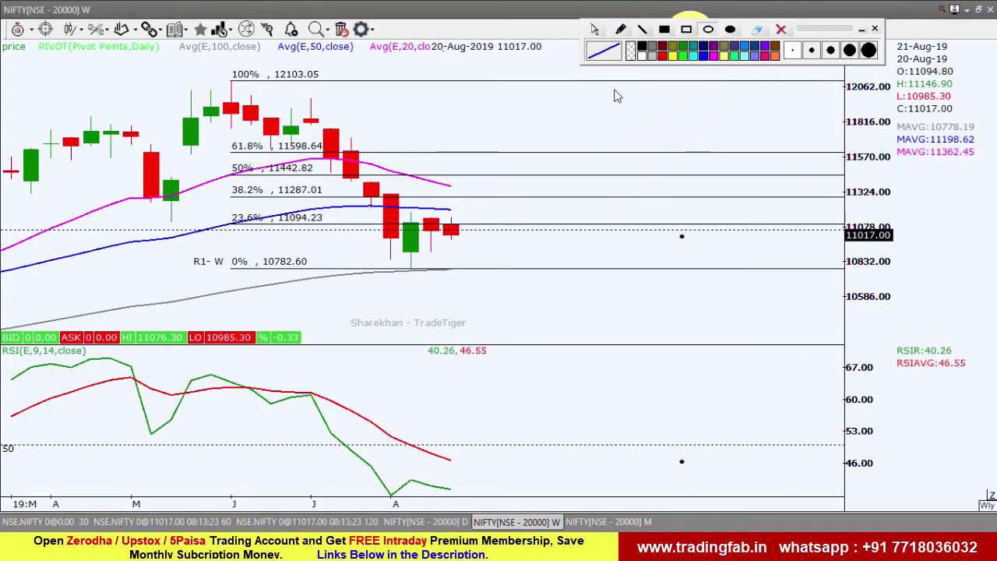
{"action": "left_click_drag", "start_coordinate": [377, 256], "coordinate": [452, 284]}
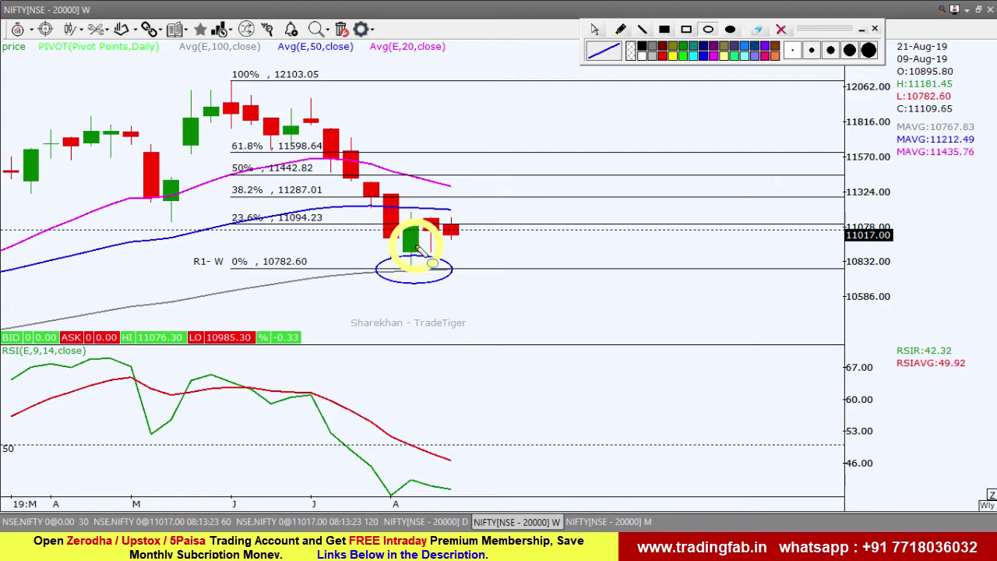
{"action": "left_click", "coordinate": [782, 29]}
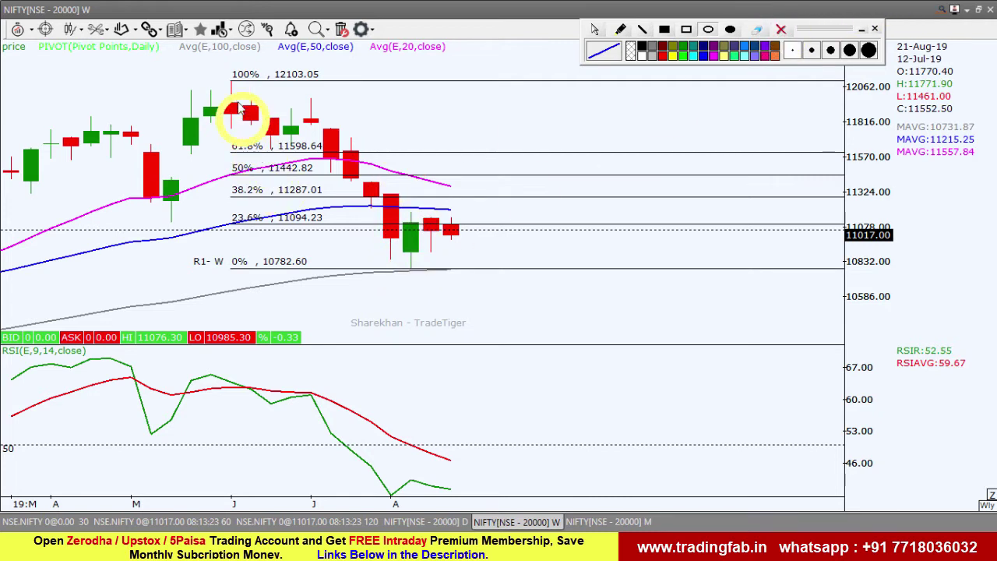
{"action": "left_click", "coordinate": [594, 28]}
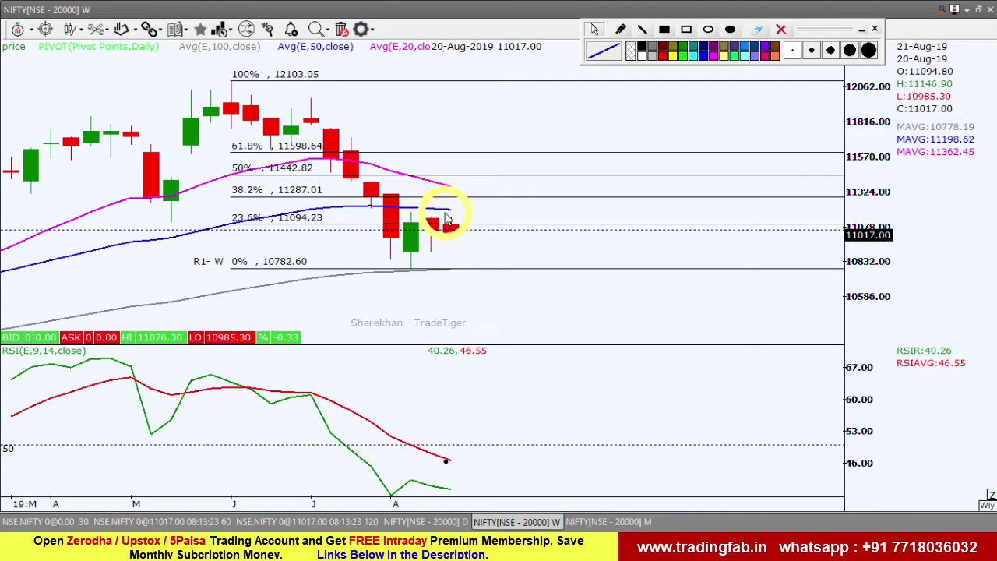
On the daily Nifty chart, delete the Volume and MACD panes and zoom into recent candles.
{"action": "left_click", "coordinate": [437, 521]}
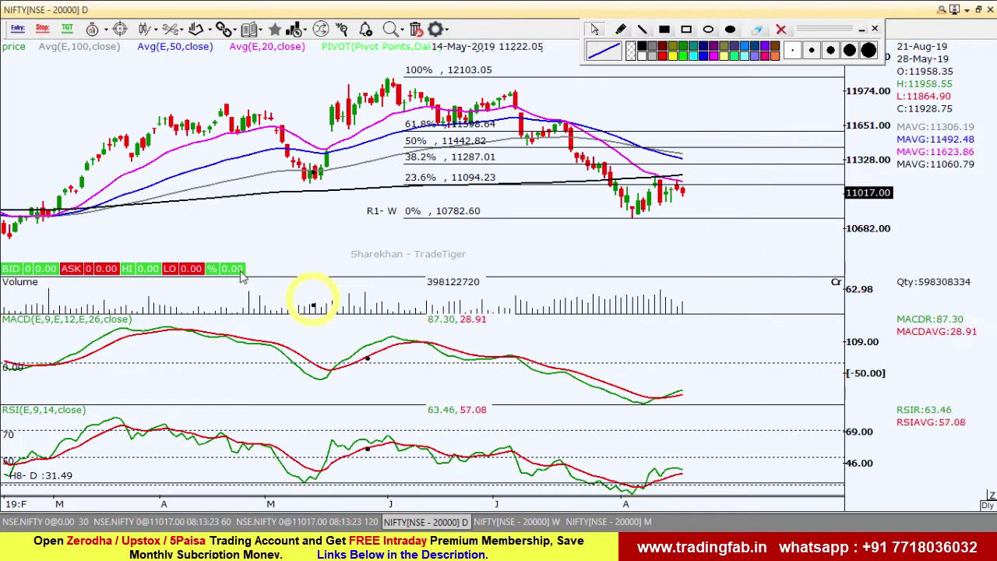
{"action": "left_click", "coordinate": [47, 286]}
{"action": "key", "text": "Delete"}
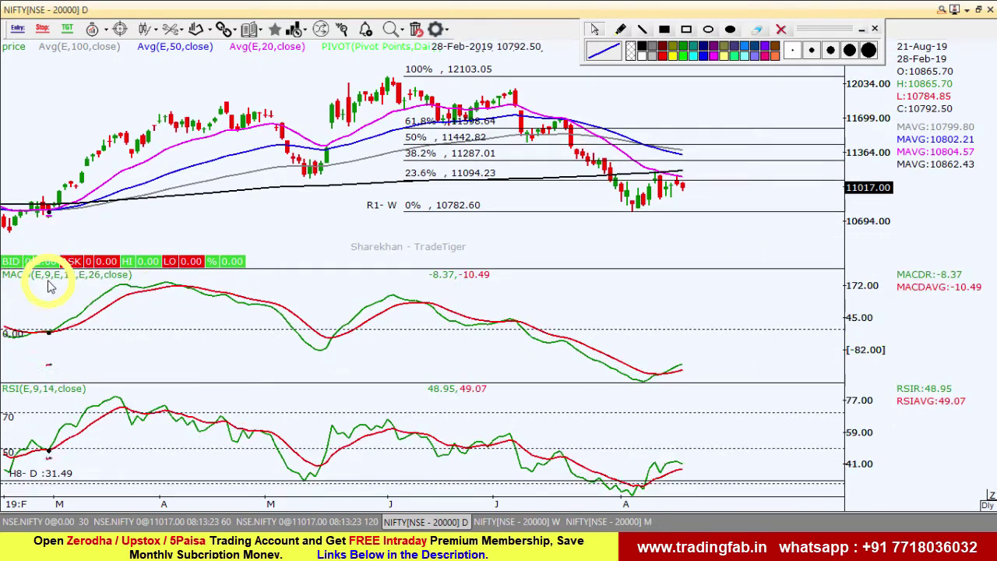
{"action": "left_click", "coordinate": [152, 281]}
{"action": "key", "text": "Delete"}
{"action": "scroll", "coordinate": [757, 328], "scroll_direction": "up", "scroll_amount": 3}
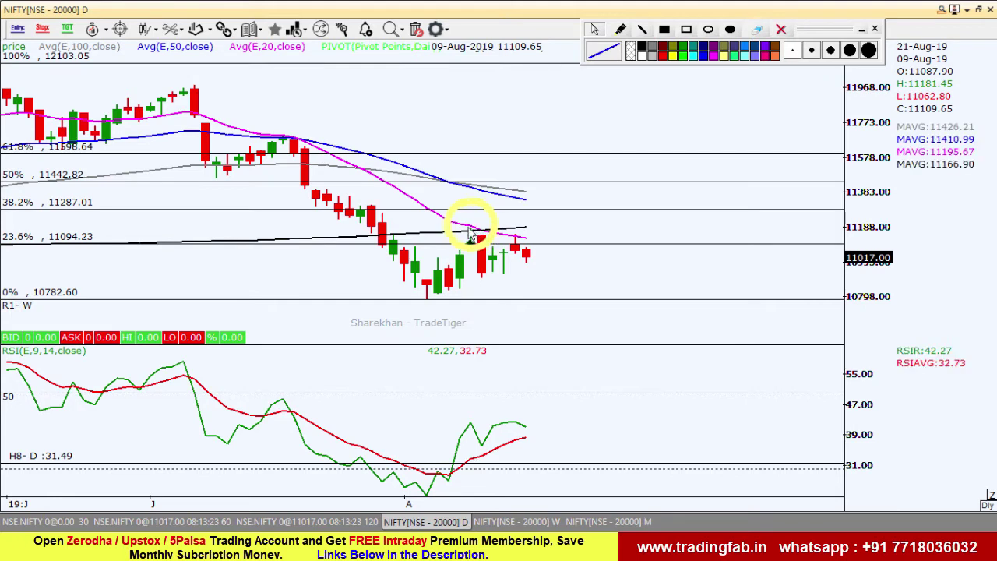
Circle the 23.6%-level candle and draw blue horizontal lines at its high and below recent candles.
{"action": "left_click", "coordinate": [708, 29]}
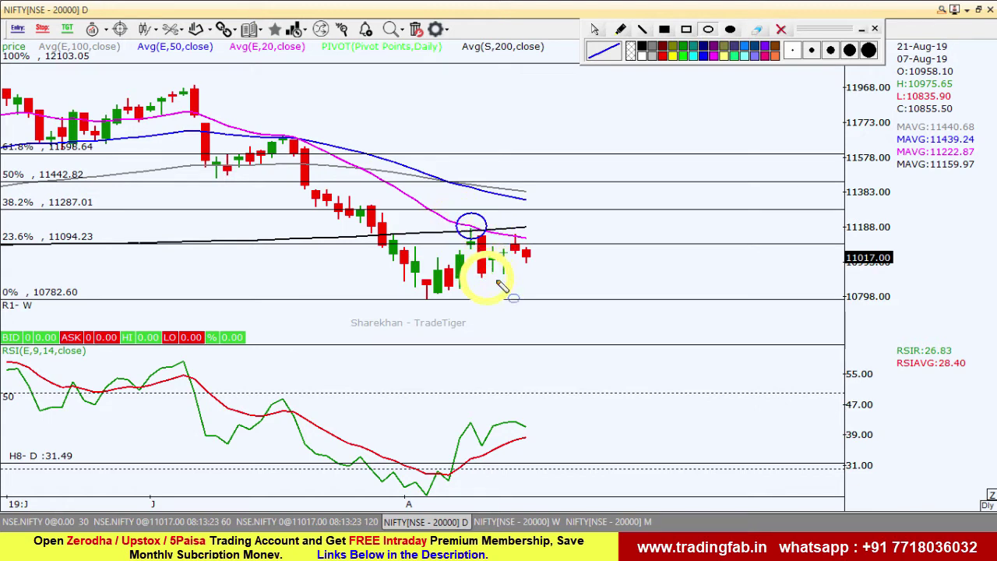
{"action": "left_click", "coordinate": [642, 29]}
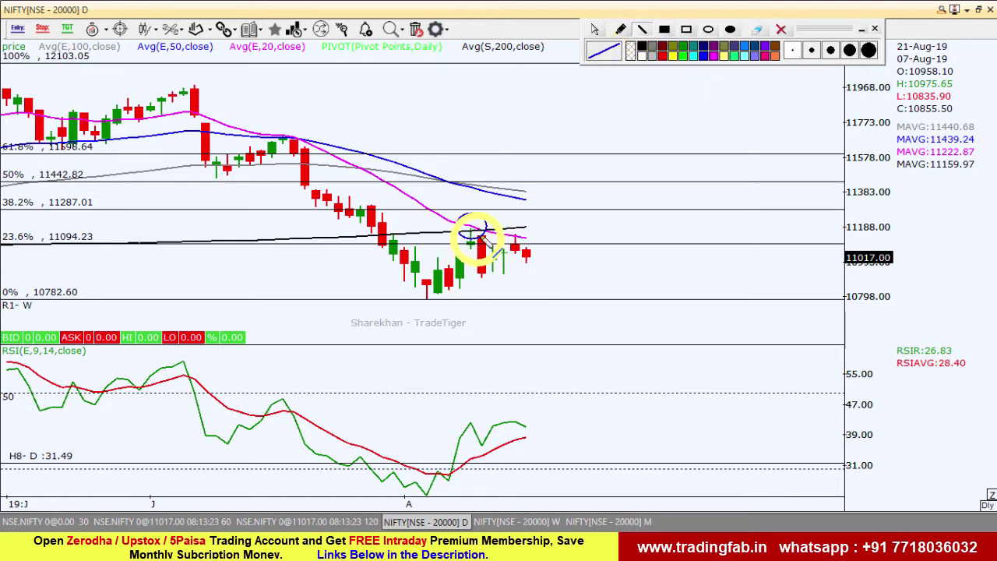
{"action": "left_click_drag", "start_coordinate": [507, 235], "coordinate": [550, 234]}
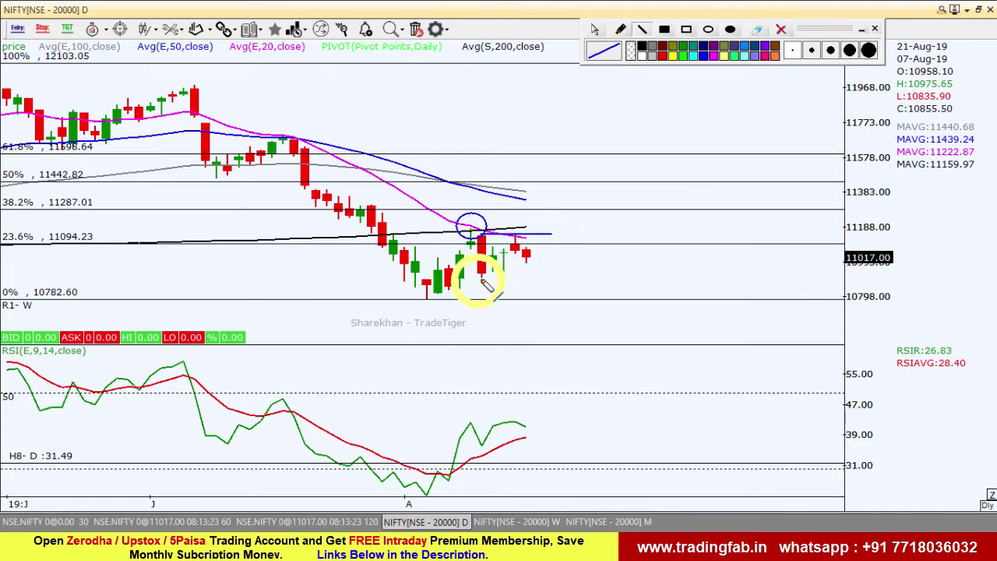
{"action": "left_click_drag", "start_coordinate": [481, 278], "coordinate": [563, 278]}
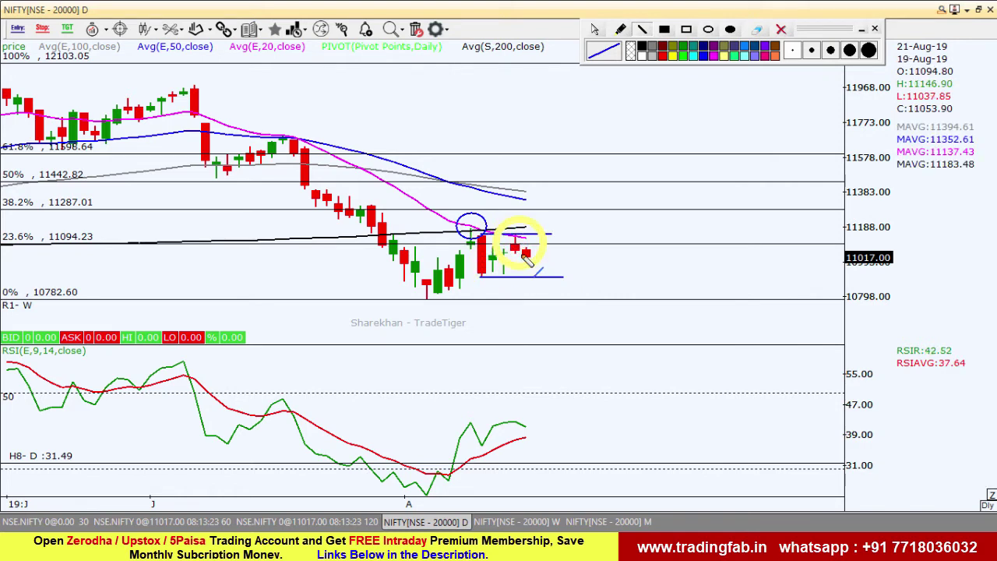
{"action": "left_click_drag", "start_coordinate": [477, 234], "coordinate": [552, 233]}
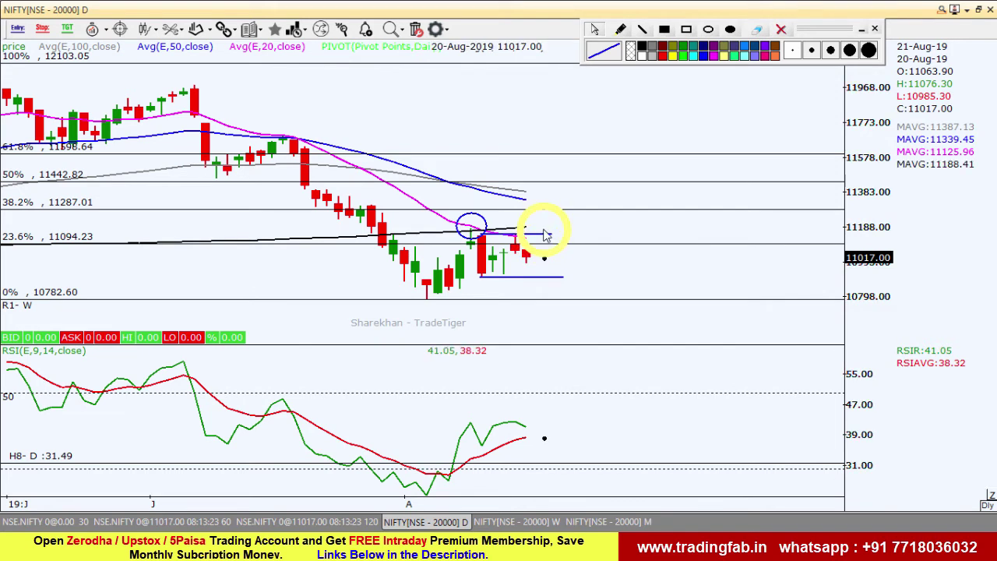
On the 60-minute Nifty chart, erase the earlier circle and lines and delete the old trend line.
{"action": "left_click", "coordinate": [195, 521]}
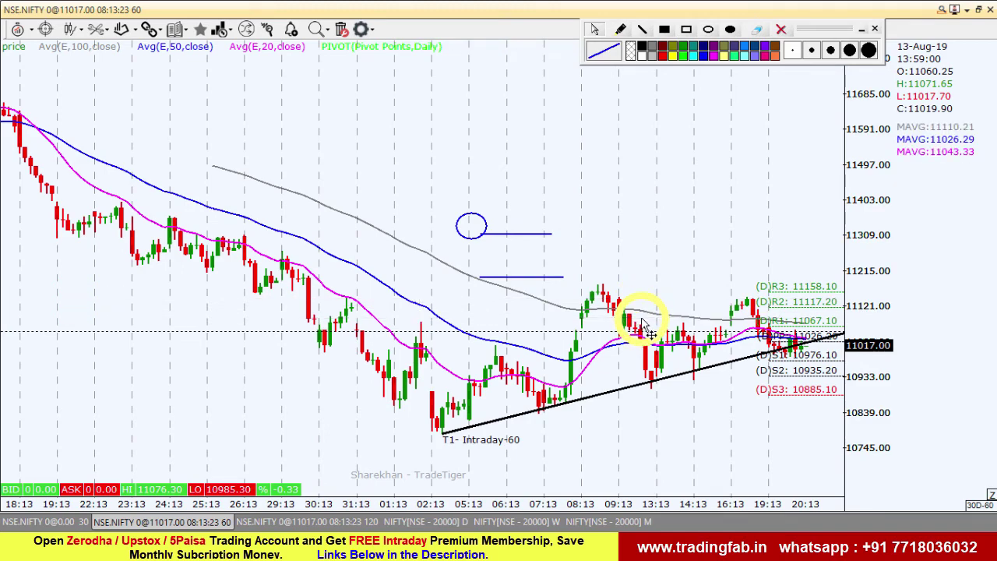
{"action": "left_click", "coordinate": [781, 30]}
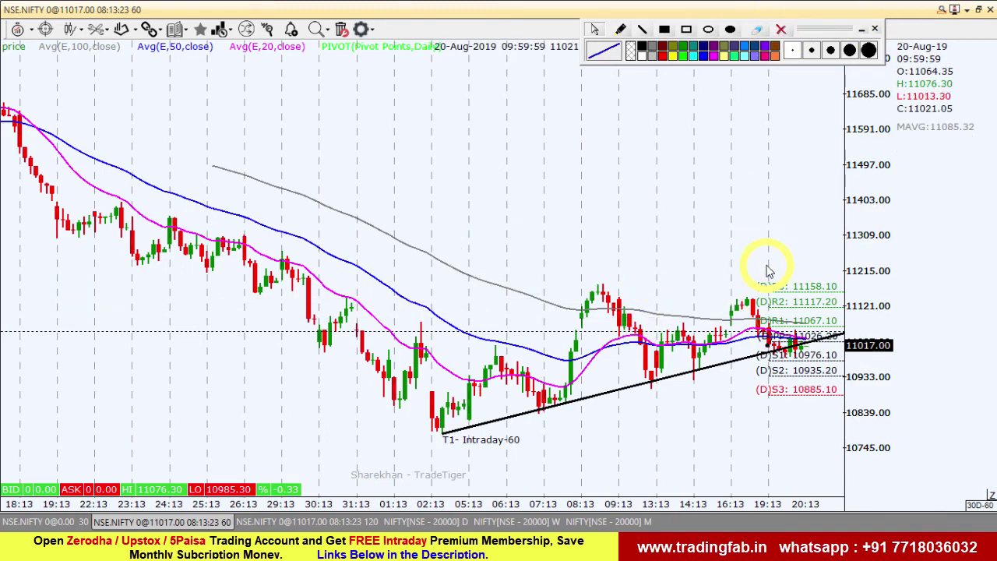
{"action": "left_click_drag", "start_coordinate": [772, 196], "coordinate": [588, 201]}
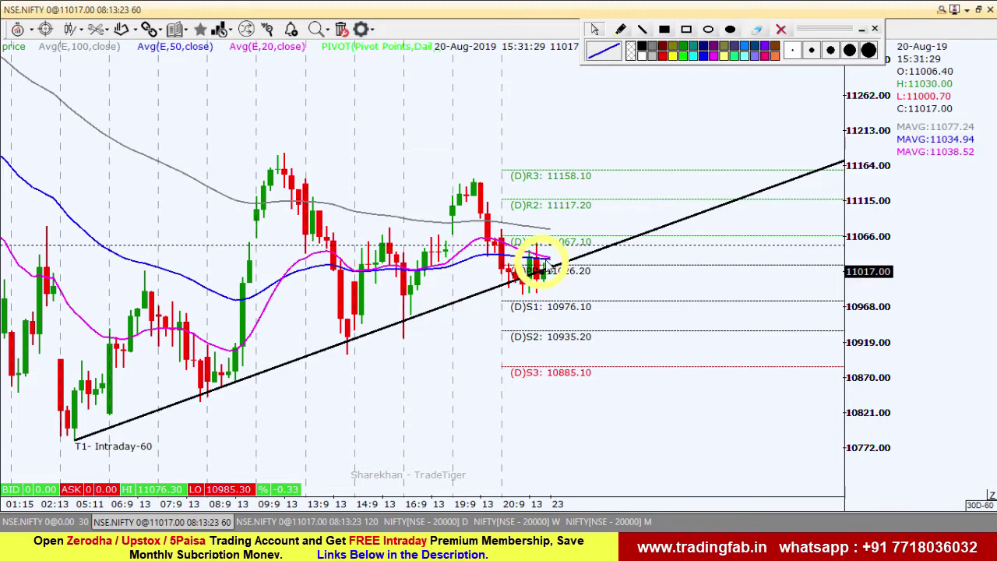
{"action": "scroll", "coordinate": [597, 272], "scroll_direction": "up", "scroll_amount": 1}
{"action": "scroll", "coordinate": [701, 293], "scroll_direction": "up", "scroll_amount": 1}
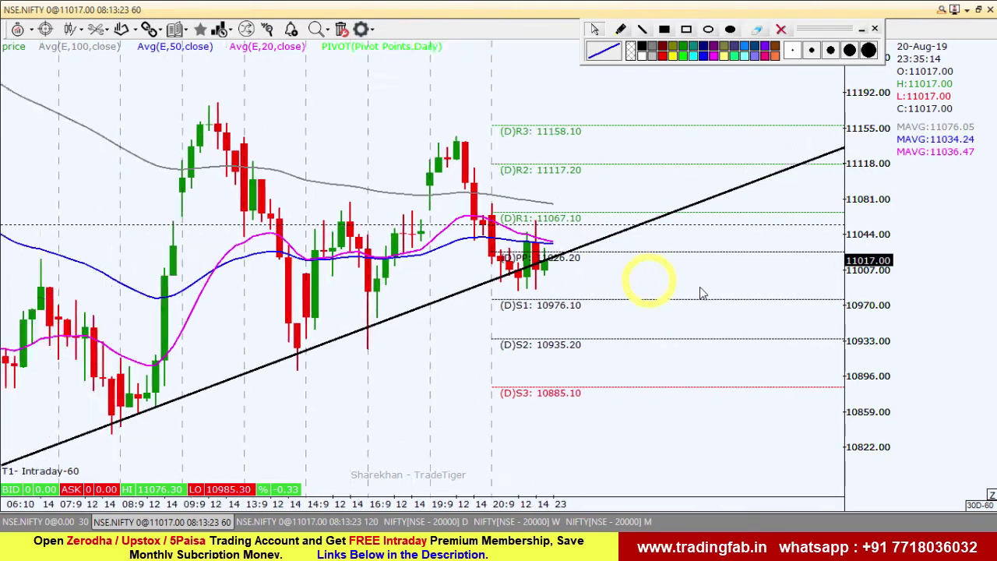
{"action": "key", "text": "Left"}
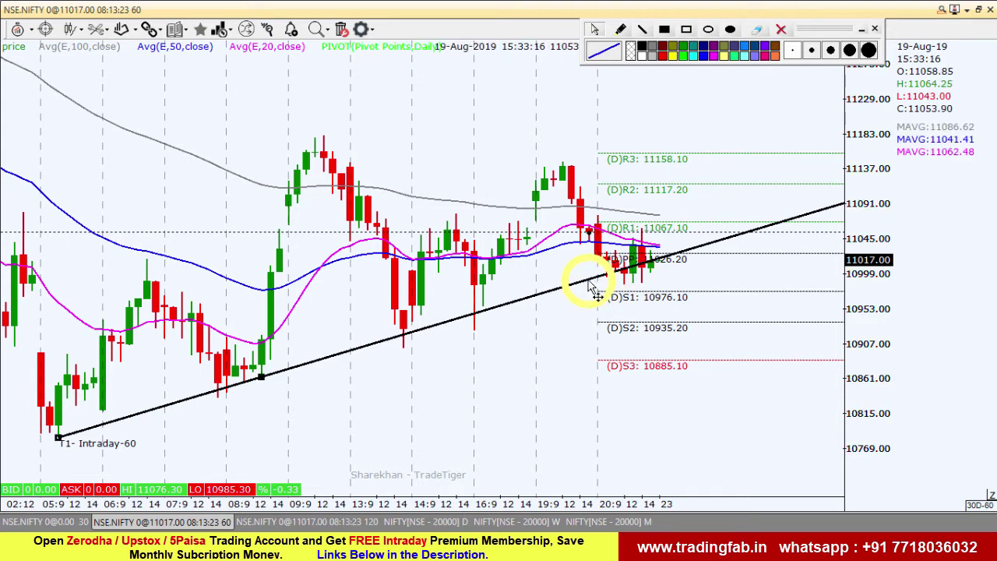
{"action": "key", "text": "Delete"}
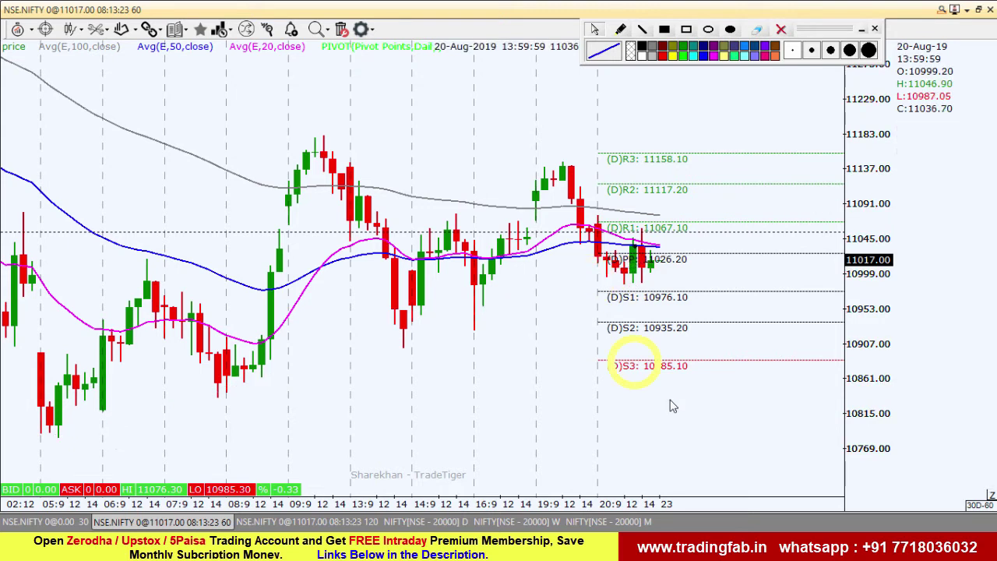
Draw horizontal support lines at 10975.81, 10955.61 and 10935.40 near the S1–S2 pivots.
{"action": "left_click", "coordinate": [660, 291]}
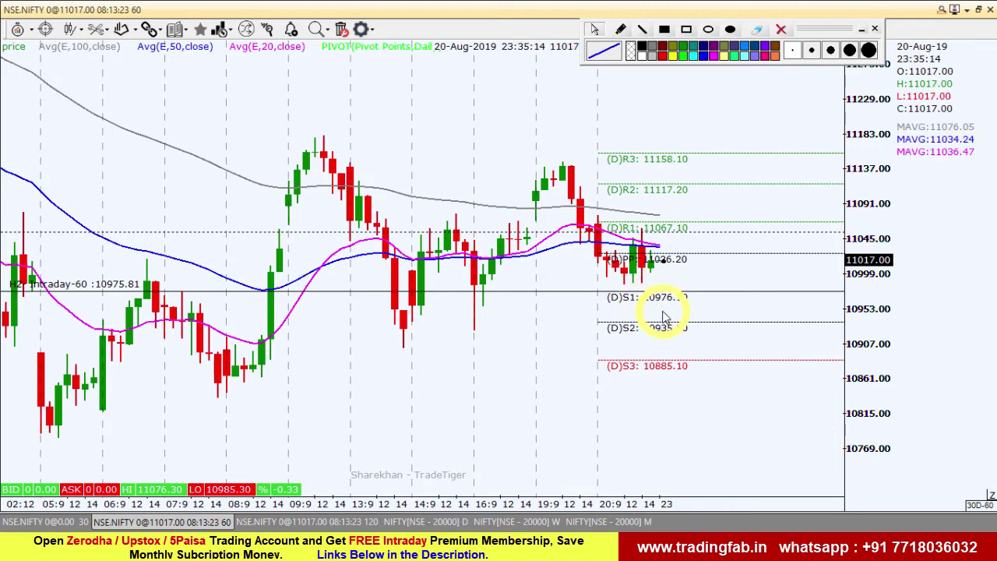
{"action": "left_click_drag", "start_coordinate": [664, 317], "coordinate": [716, 329]}
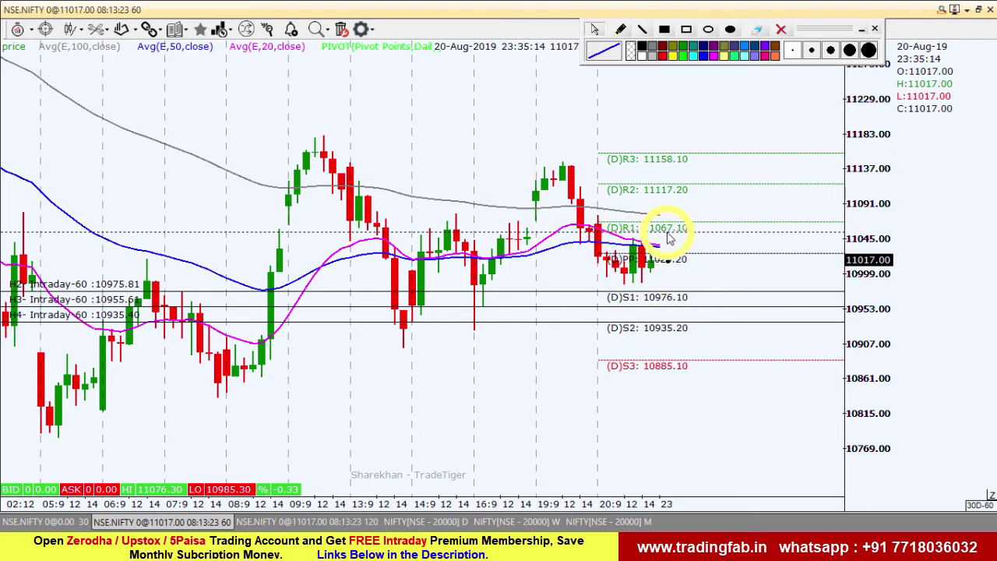
{"action": "scroll", "coordinate": [646, 231], "scroll_direction": "up", "scroll_amount": 2}
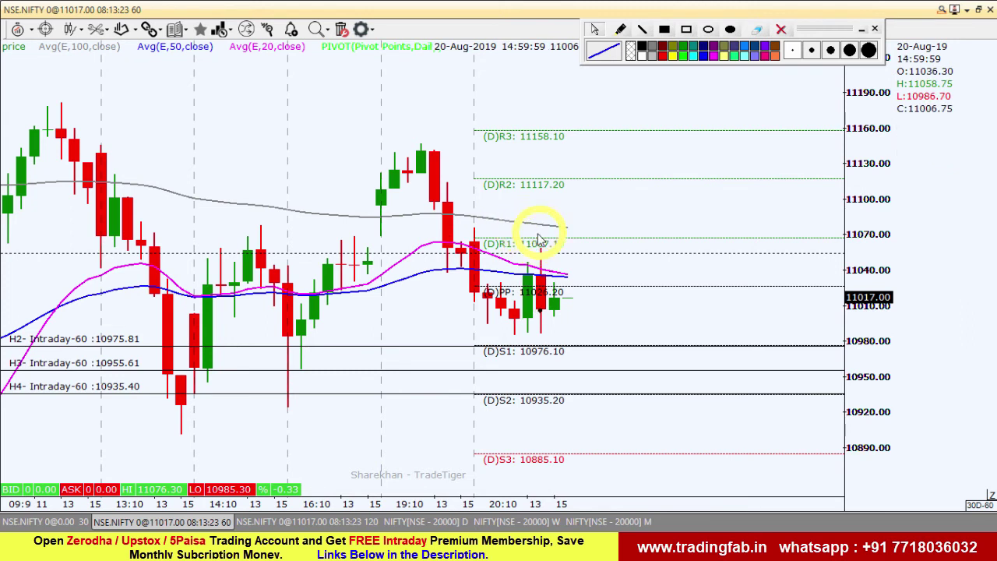
Place horizontal resistance lines at 11077.04, 11097.42 and the R2 level 11117.19.
{"action": "left_click_drag", "start_coordinate": [544, 233], "coordinate": [597, 233]}
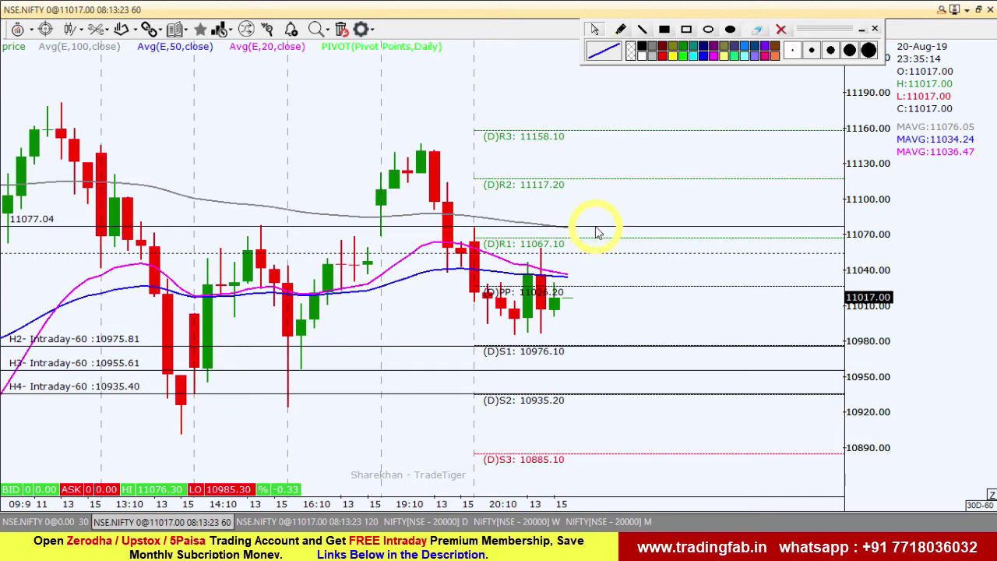
{"action": "left_click_drag", "start_coordinate": [597, 232], "coordinate": [597, 232]}
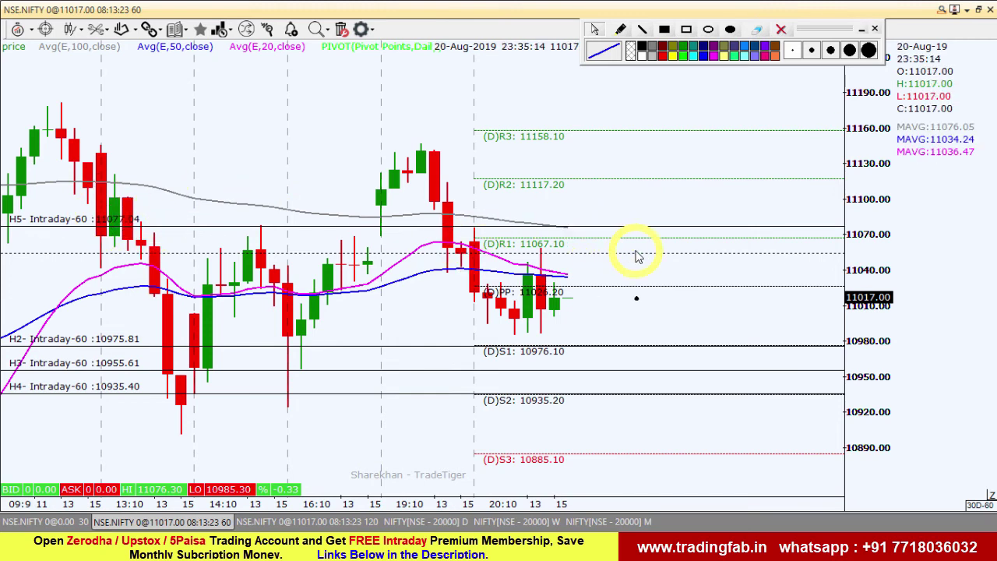
{"action": "left_click_drag", "start_coordinate": [622, 223], "coordinate": [629, 205]}
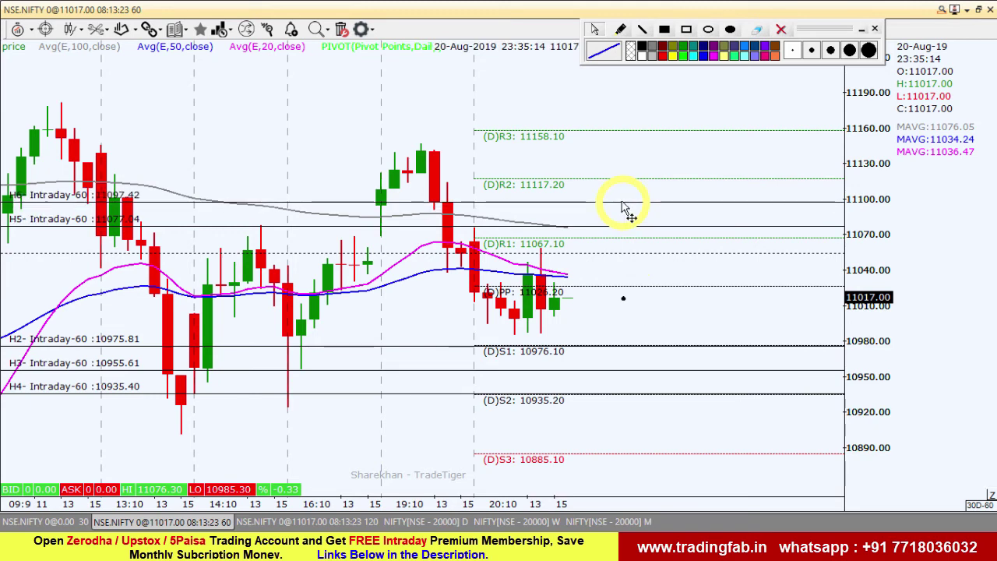
{"action": "mouse_move", "coordinate": [568, 211]}
{"action": "left_mouse_down"}
{"action": "mouse_move", "coordinate": [589, 201]}
{"action": "mouse_move", "coordinate": [597, 182]}
{"action": "mouse_move", "coordinate": [601, 189]}
{"action": "left_mouse_up"}
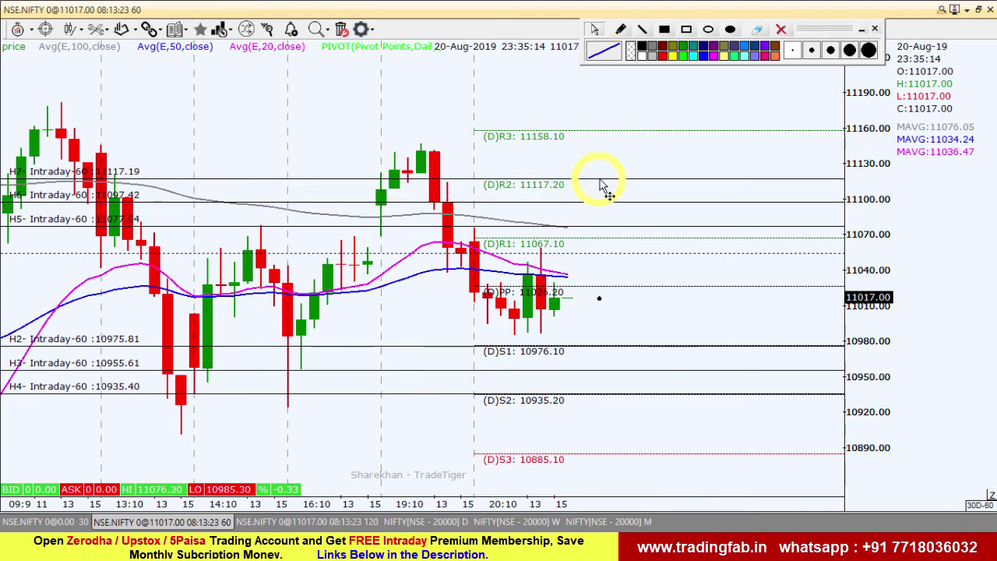